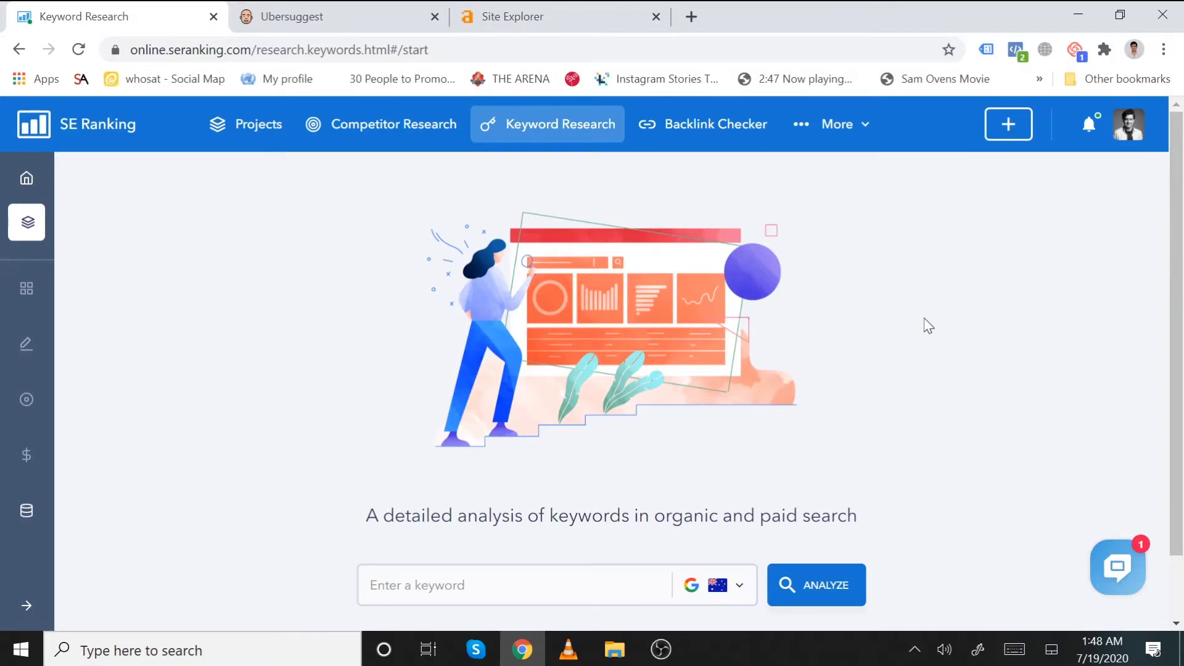
# Enter "dentist" as the keyword for the organic and paid search analysis.
pyautogui.scroll(-2, 924, 319)
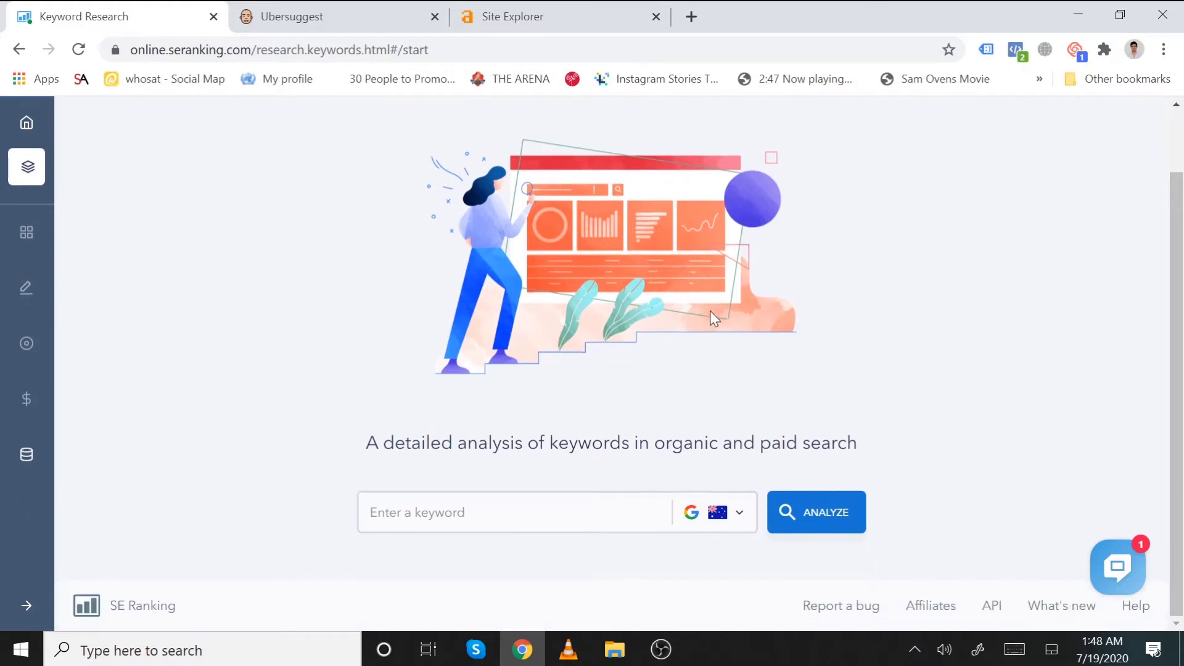
pyautogui.click(459, 512)
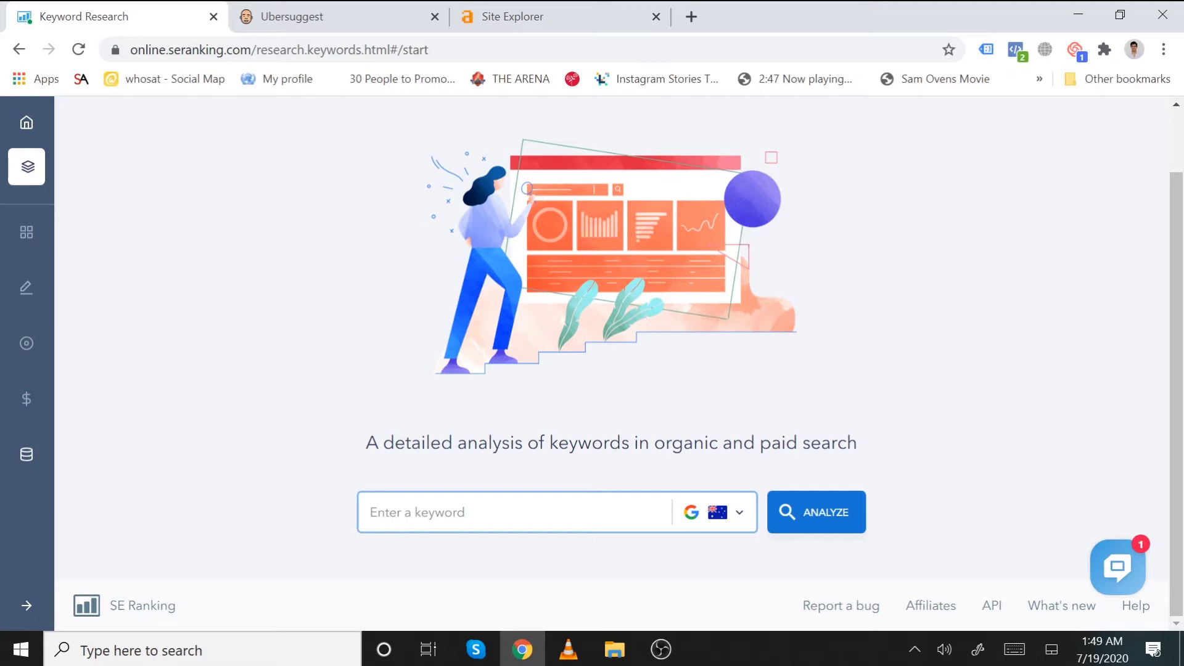
pyautogui.write('dete')
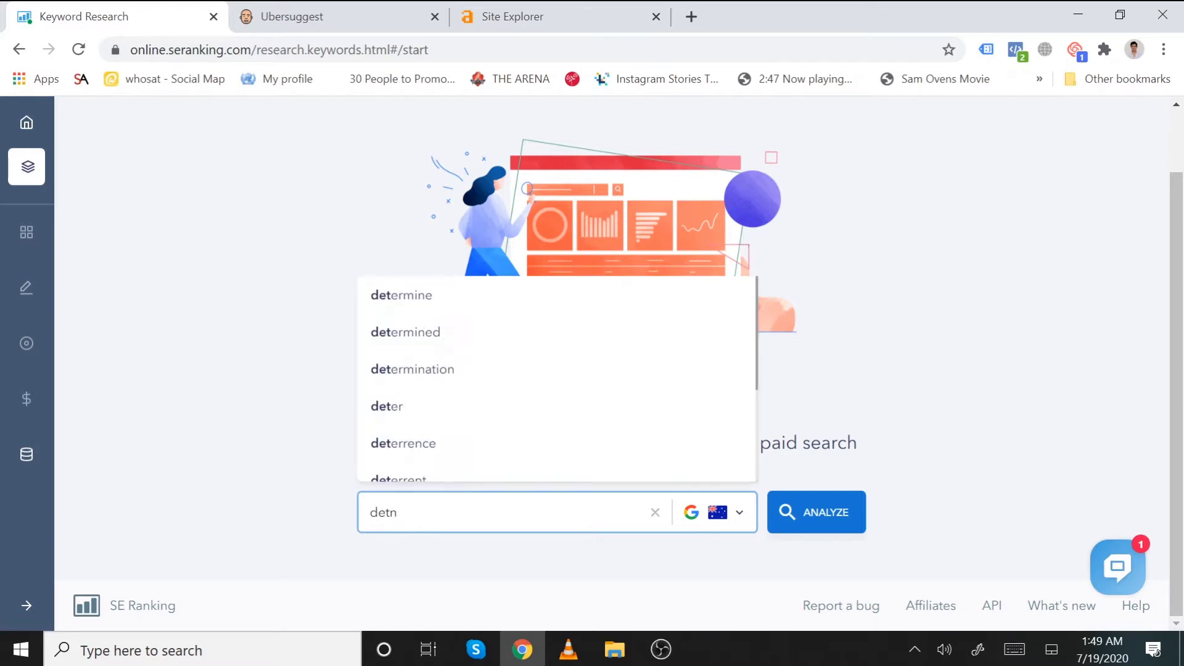
pyautogui.press('BackSpace')
pyautogui.press('BackSpace')
pyautogui.write('ntist')
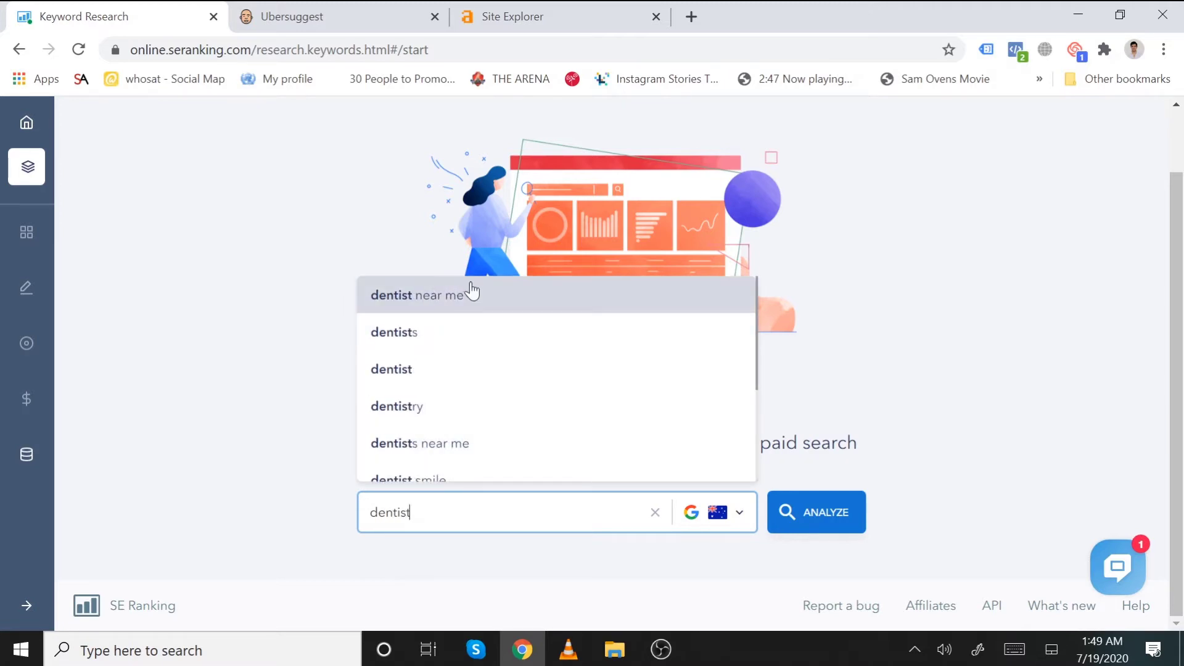
# Set the search engine region to Google Australia and run the keyword analysis.
pyautogui.click(738, 513)
pyautogui.write('aus')
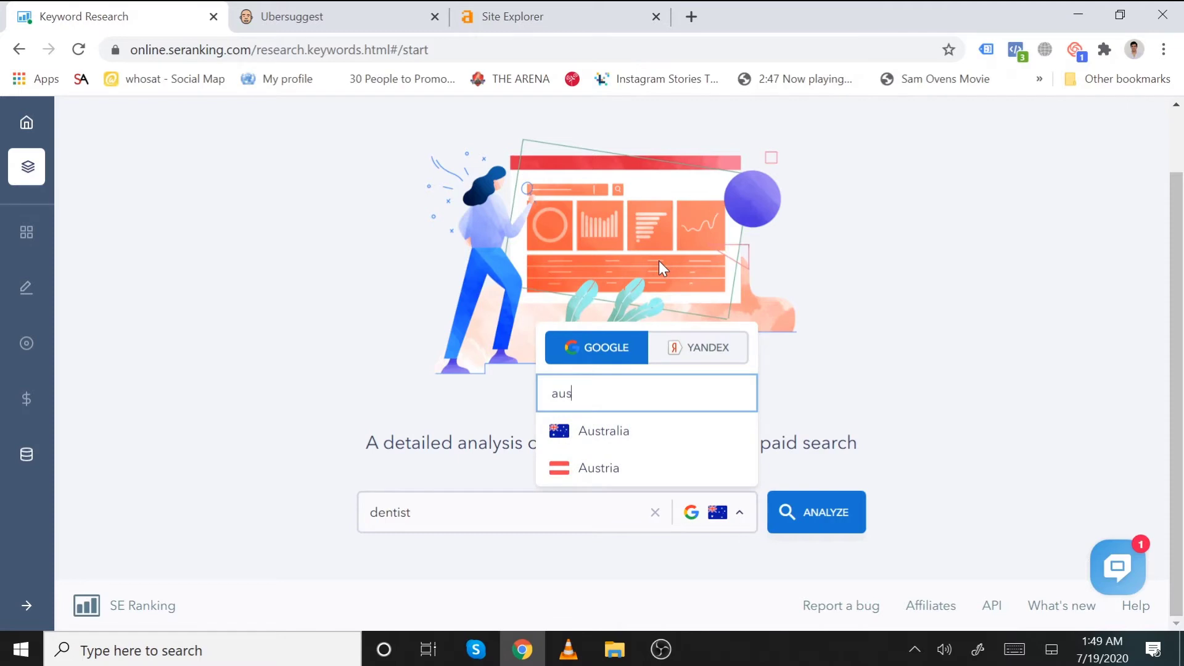
pyautogui.click(635, 437)
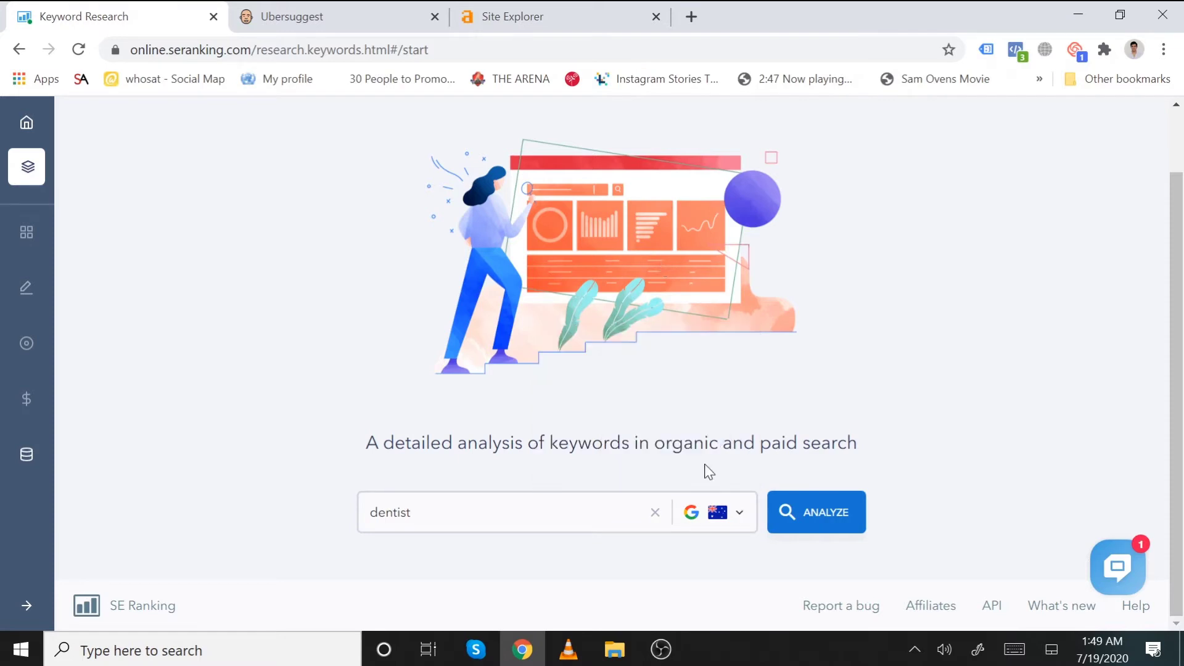
pyautogui.click(820, 512)
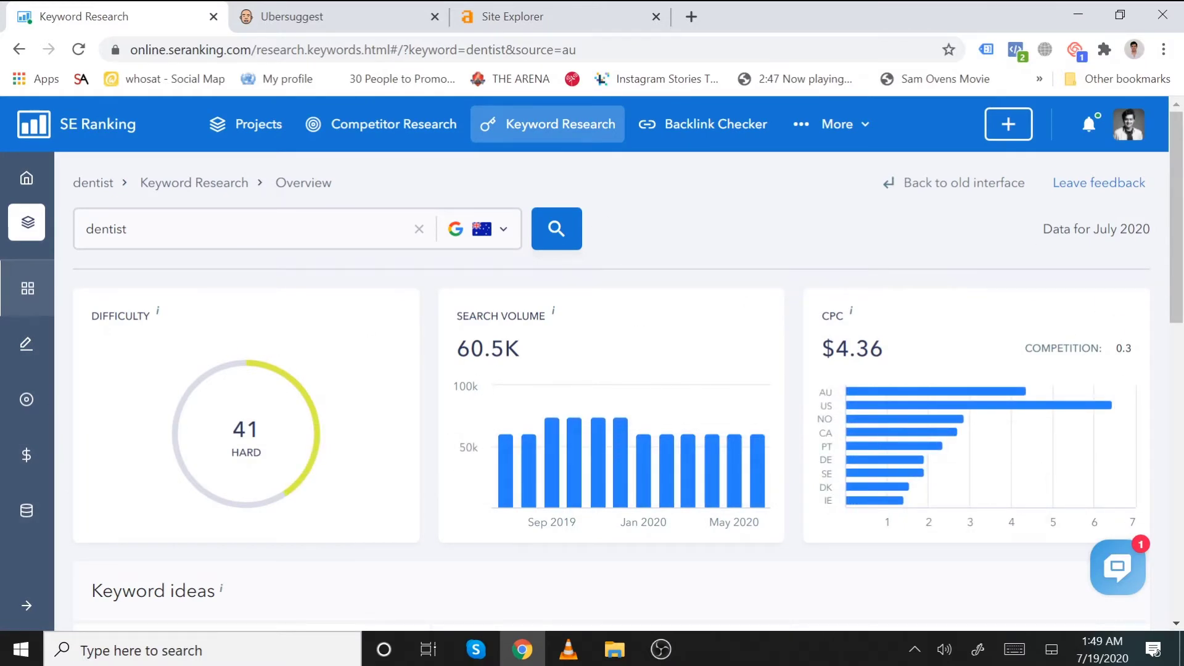
# Review the overview for "dentist" and analyze the keyword "dentist sydney" instead.
pyautogui.scroll(-6, 723, 428)
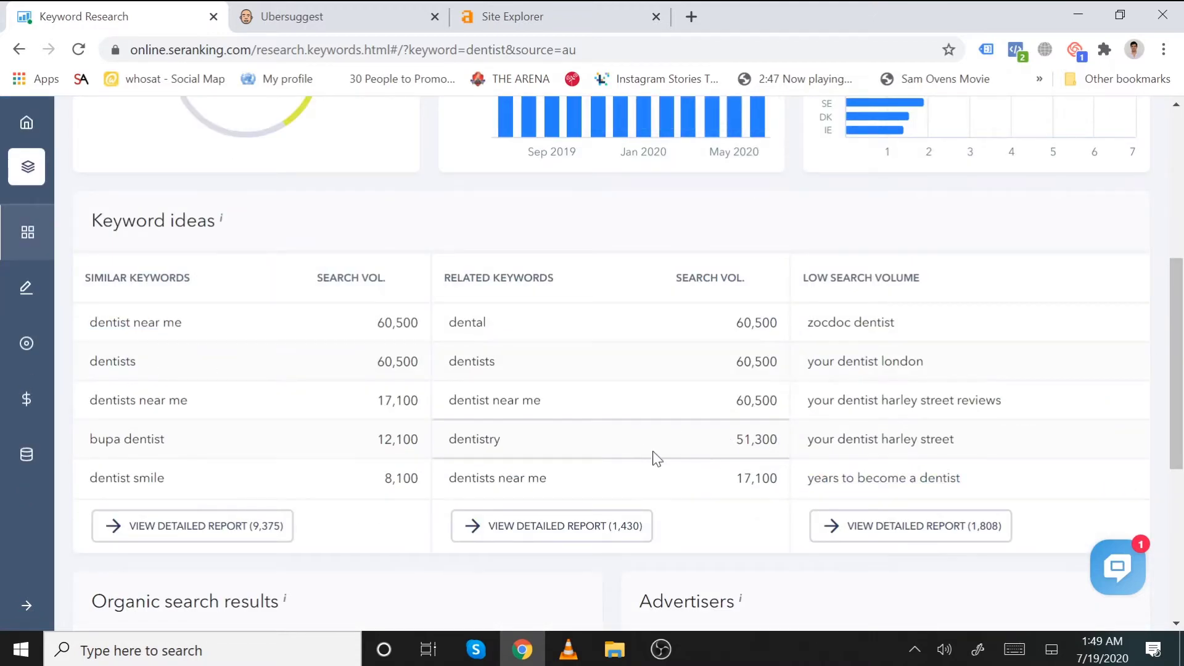
pyautogui.scroll(6, 682, 463)
pyautogui.scroll(-5, 627, 454)
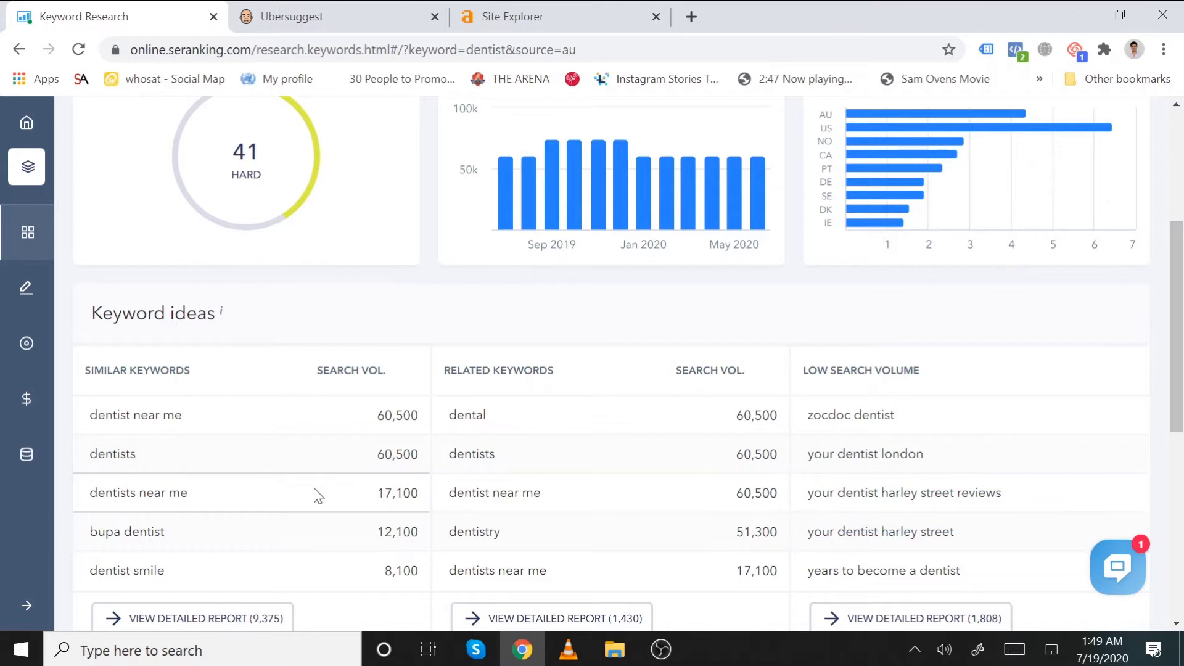
pyautogui.scroll(5, 264, 496)
pyautogui.click(285, 229)
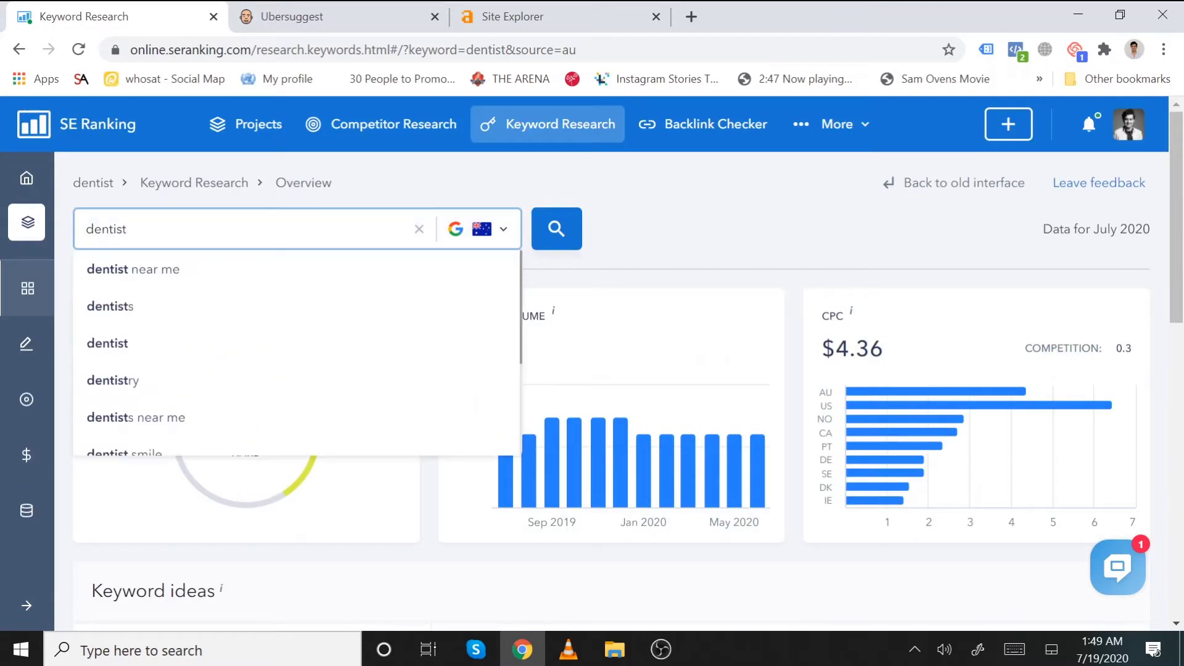
pyautogui.write('sydney')
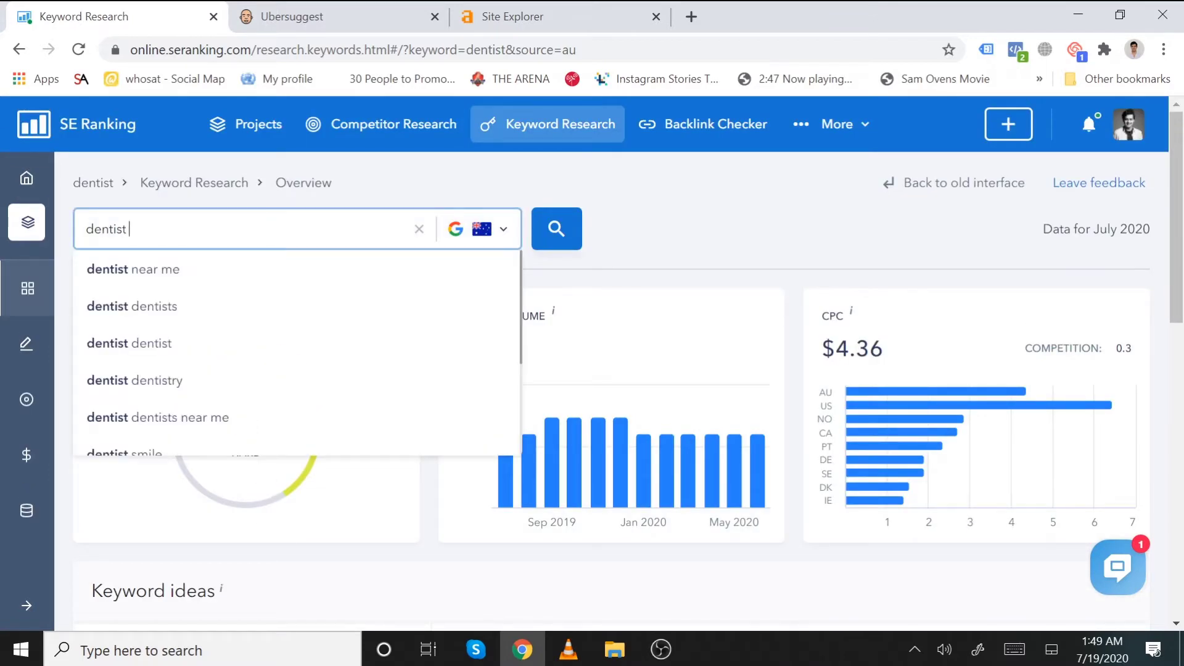
pyautogui.click(185, 271)
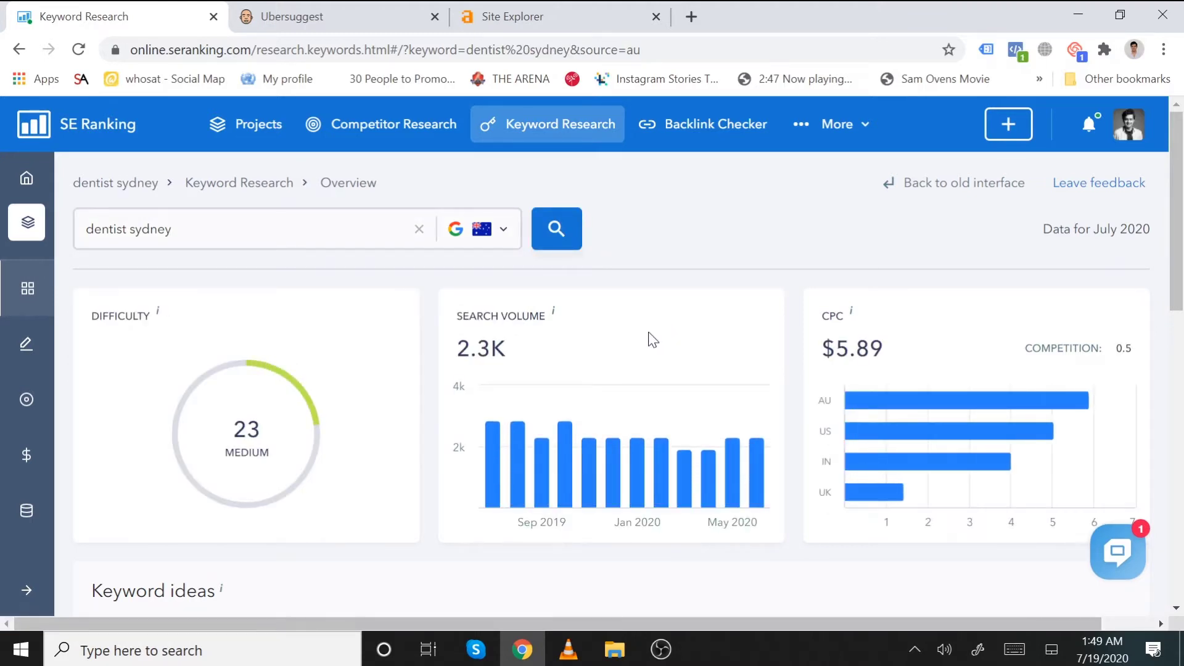
# Open the detailed similar keywords report for "dentist sydney" and examine each keyword's search volume, CPC, competition and difficulty.
pyautogui.scroll(-6, 647, 333)
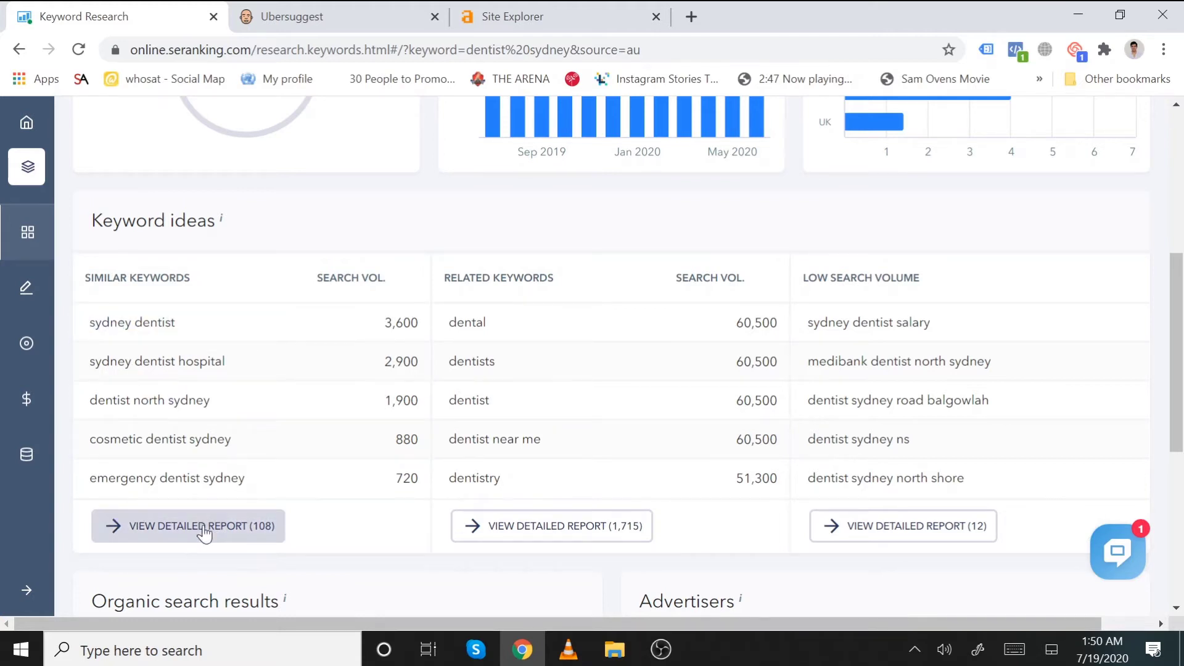
pyautogui.click(180, 529)
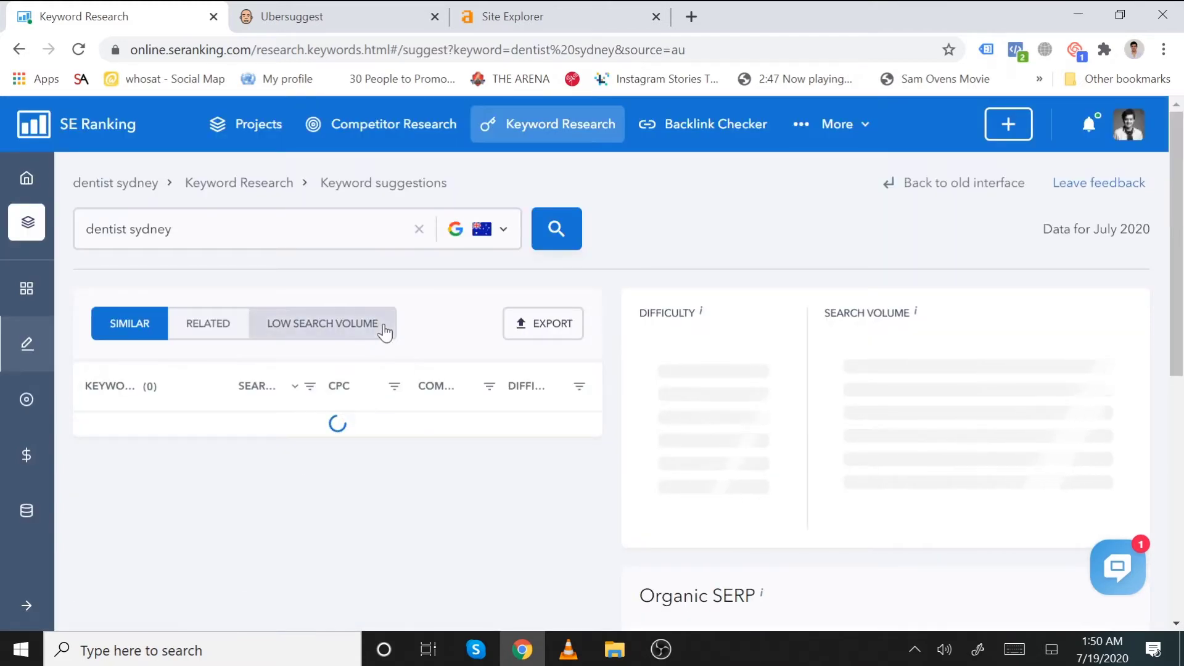
pyautogui.scroll(-2, 578, 345)
pyautogui.scroll(-2, 512, 395)
pyautogui.scroll(2, 505, 399)
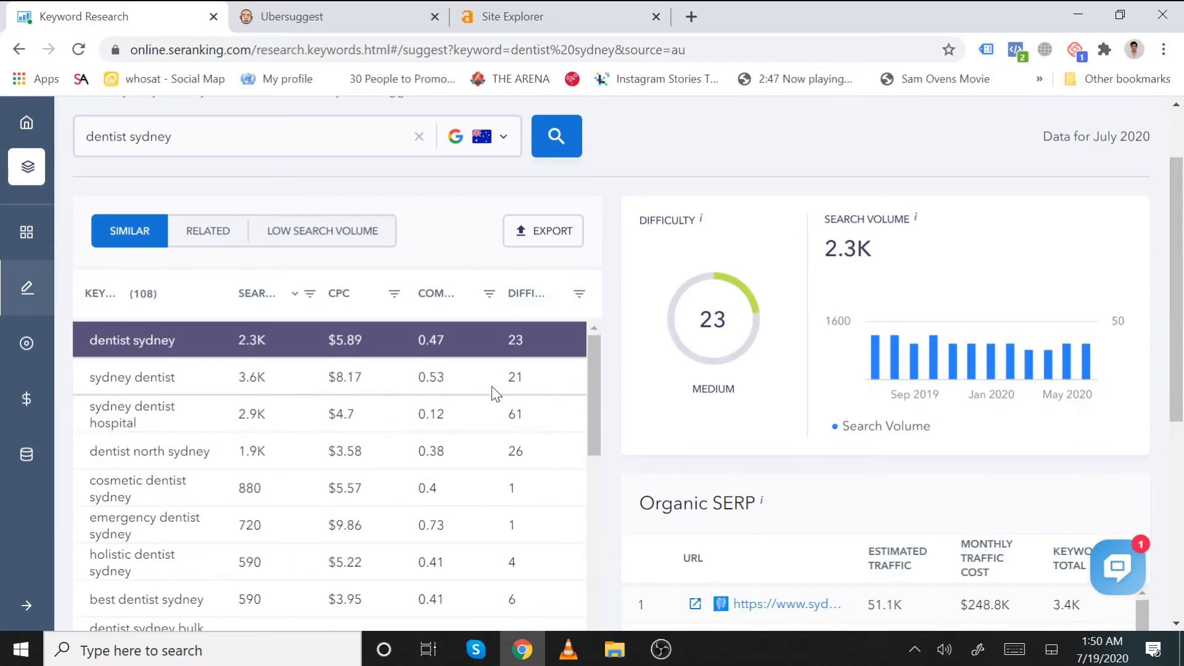
pyautogui.scroll(1, 550, 334)
pyautogui.scroll(-4, 561, 347)
pyautogui.scroll(2, 571, 235)
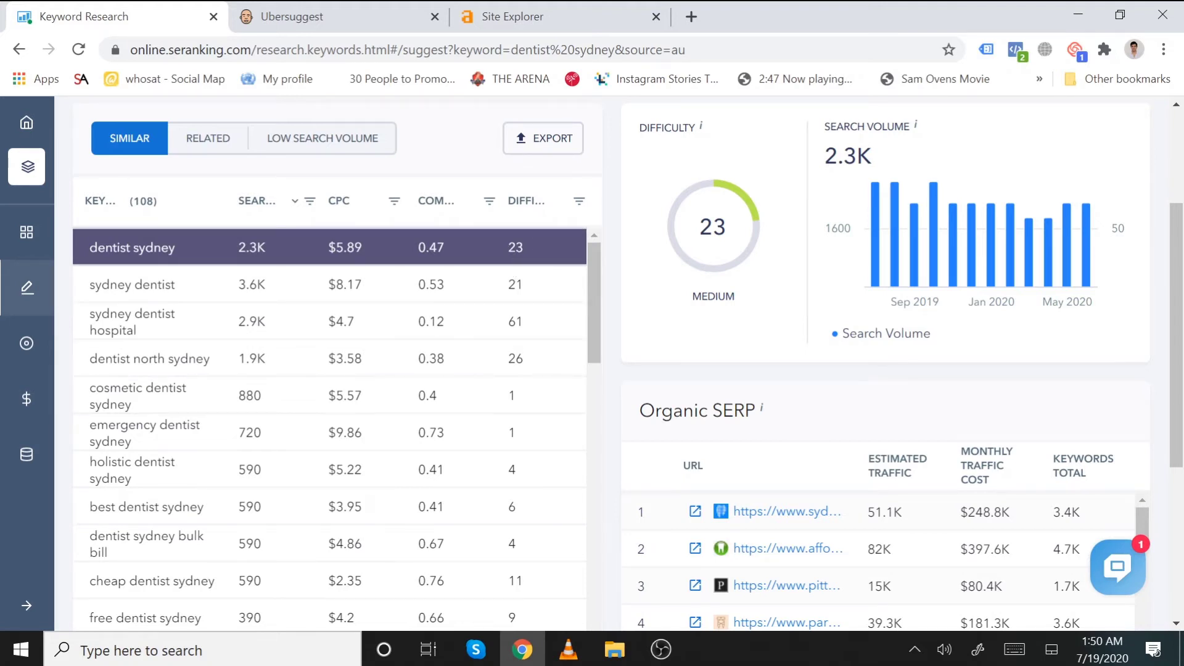
pyautogui.scroll(-10, 538, 355)
pyautogui.scroll(8, 530, 487)
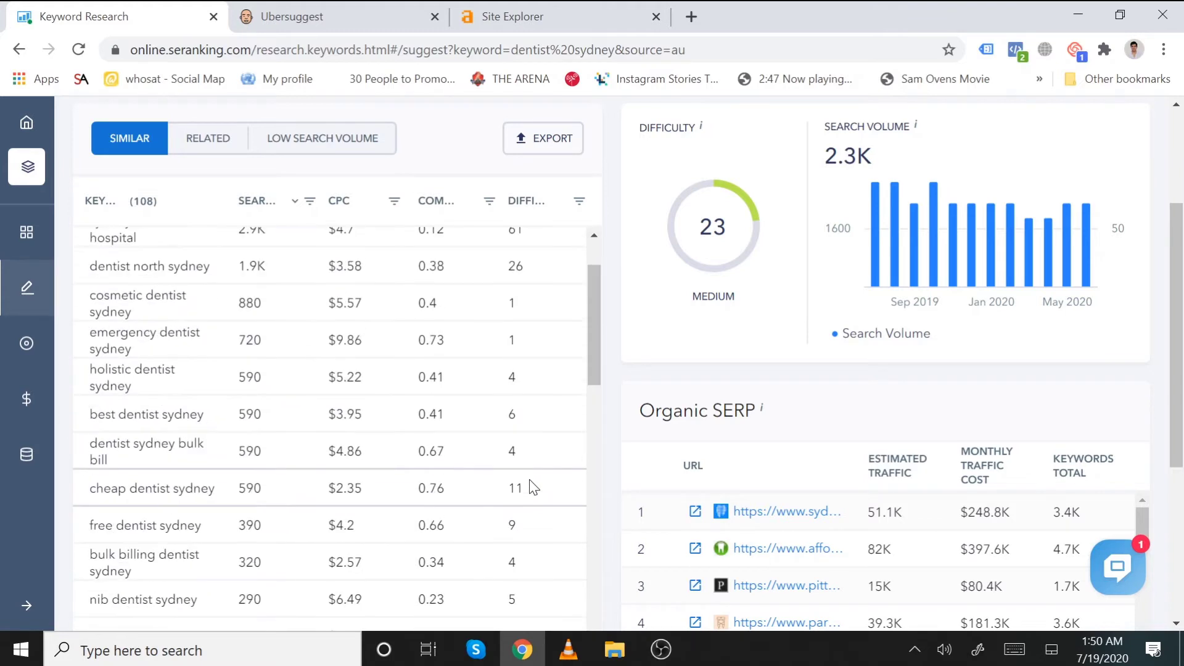
pyautogui.scroll(2, 529, 480)
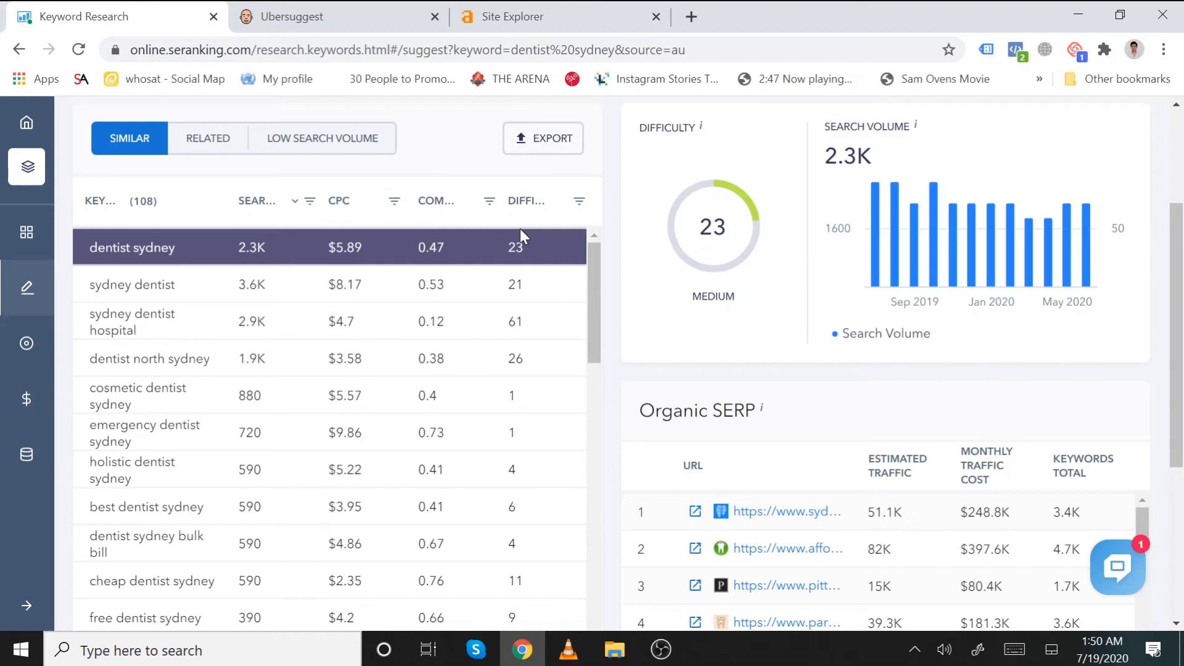
pyautogui.scroll(2, 769, 239)
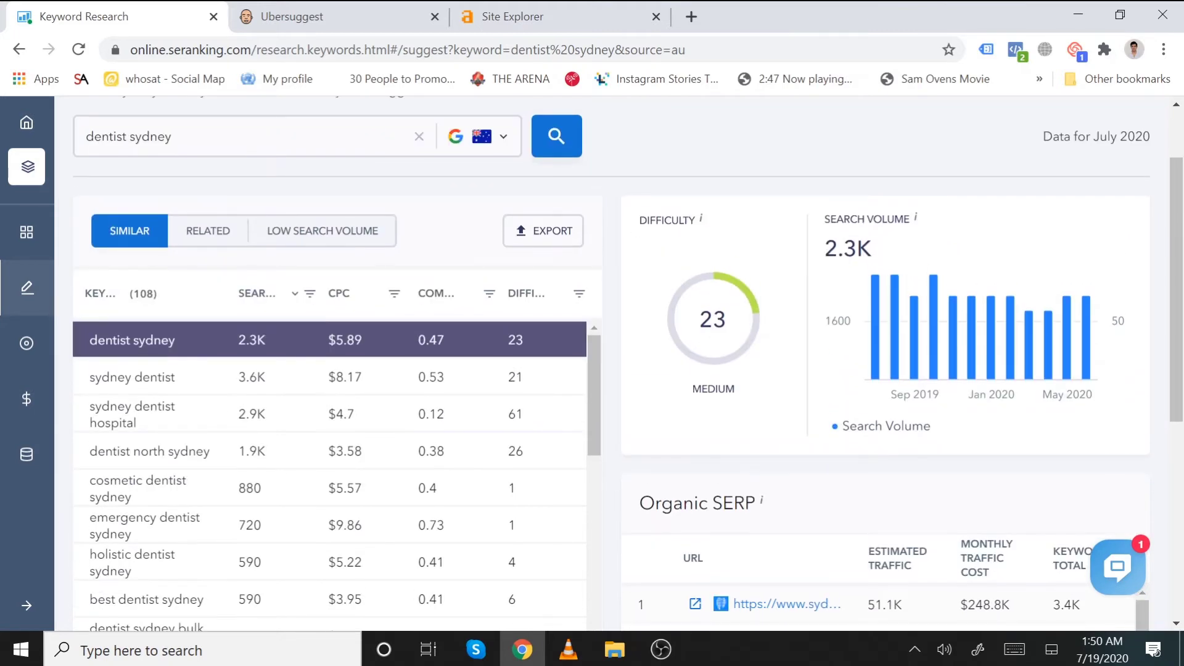
# Open the competitor report for the first-ranked organic SERP site and examine its traffic, keyword rankings and organic competitors.
pyautogui.scroll(-5, 925, 314)
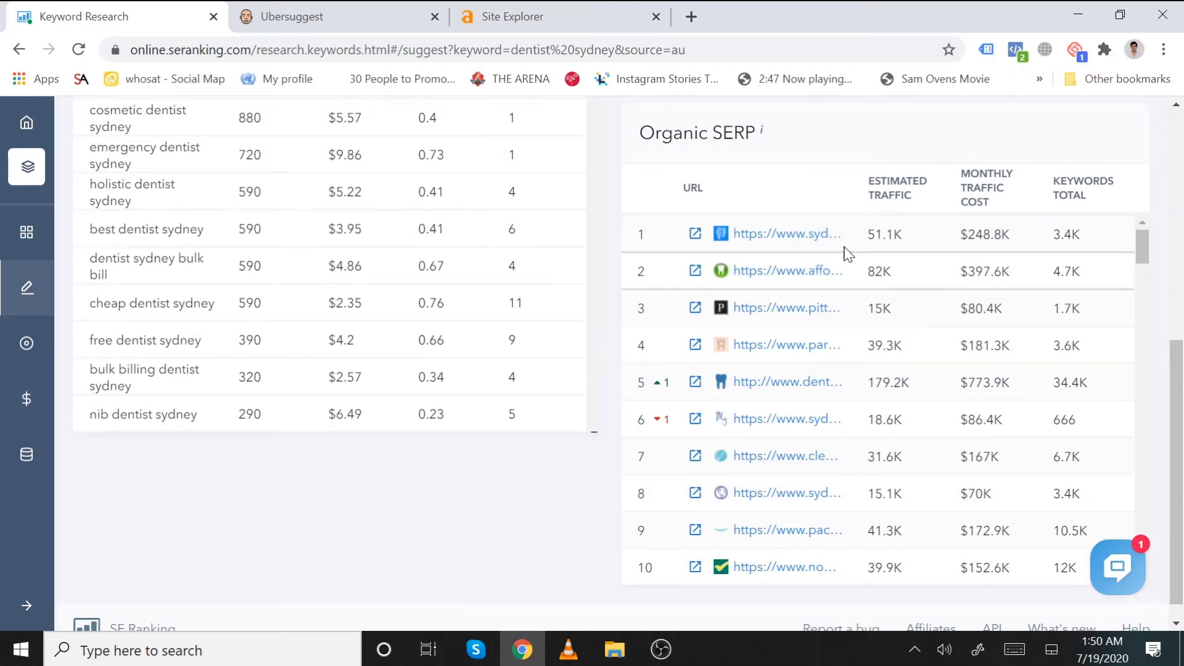
pyautogui.scroll(2, 734, 222)
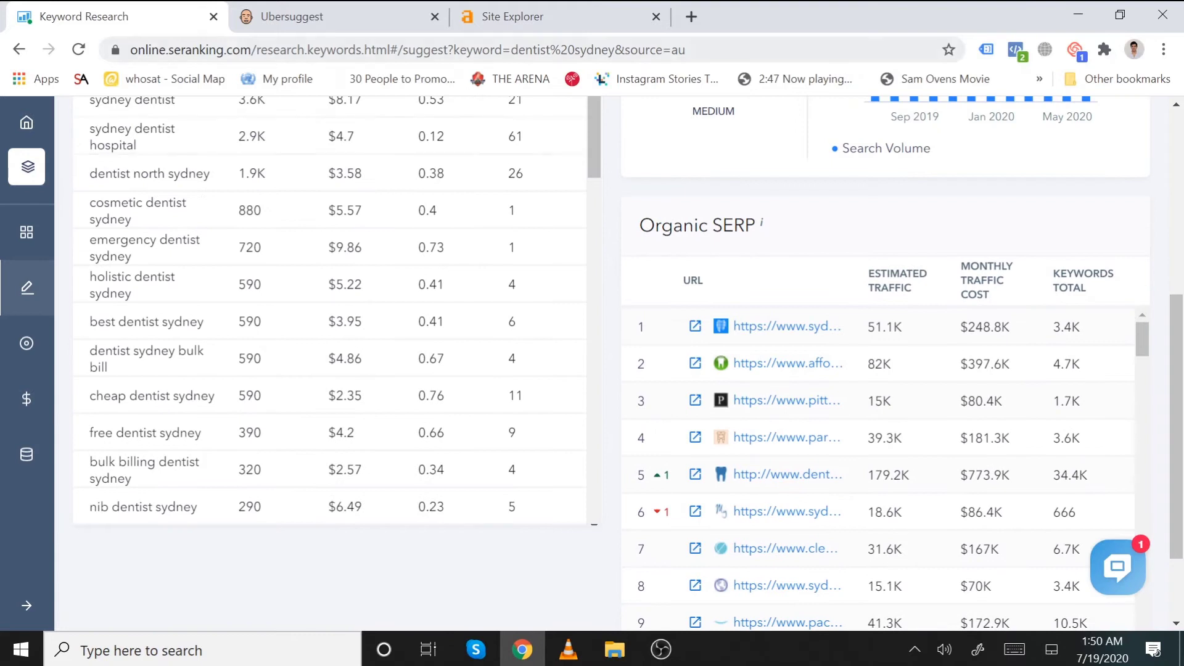
pyautogui.click(771, 327)
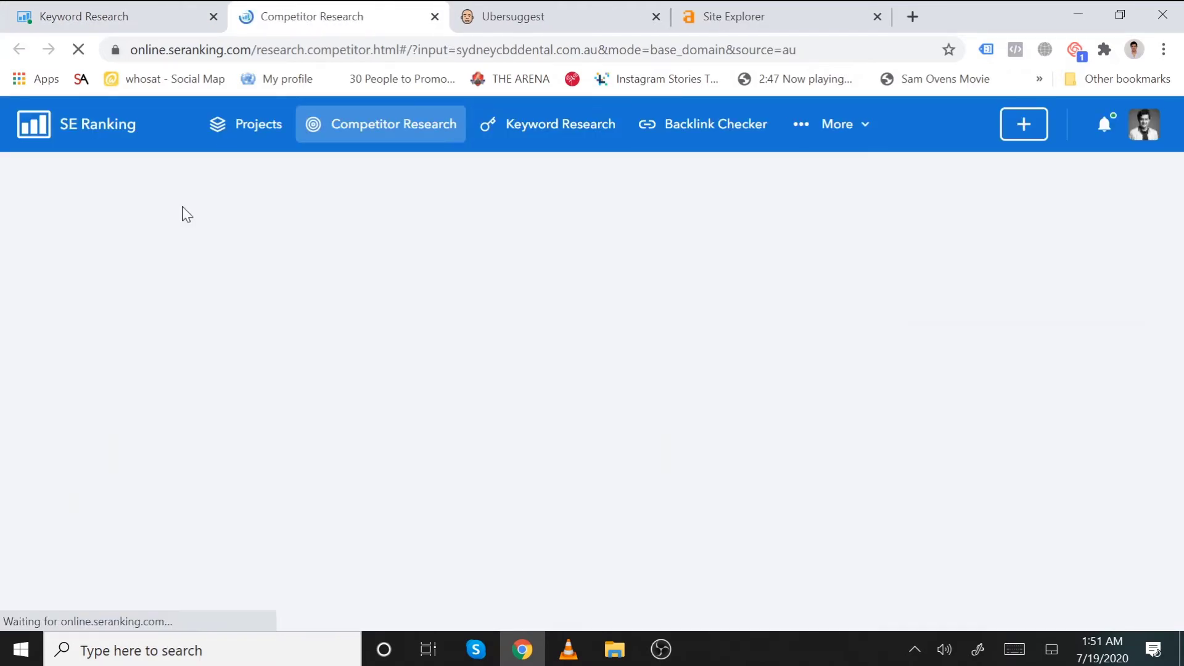
pyautogui.scroll(-5, 386, 309)
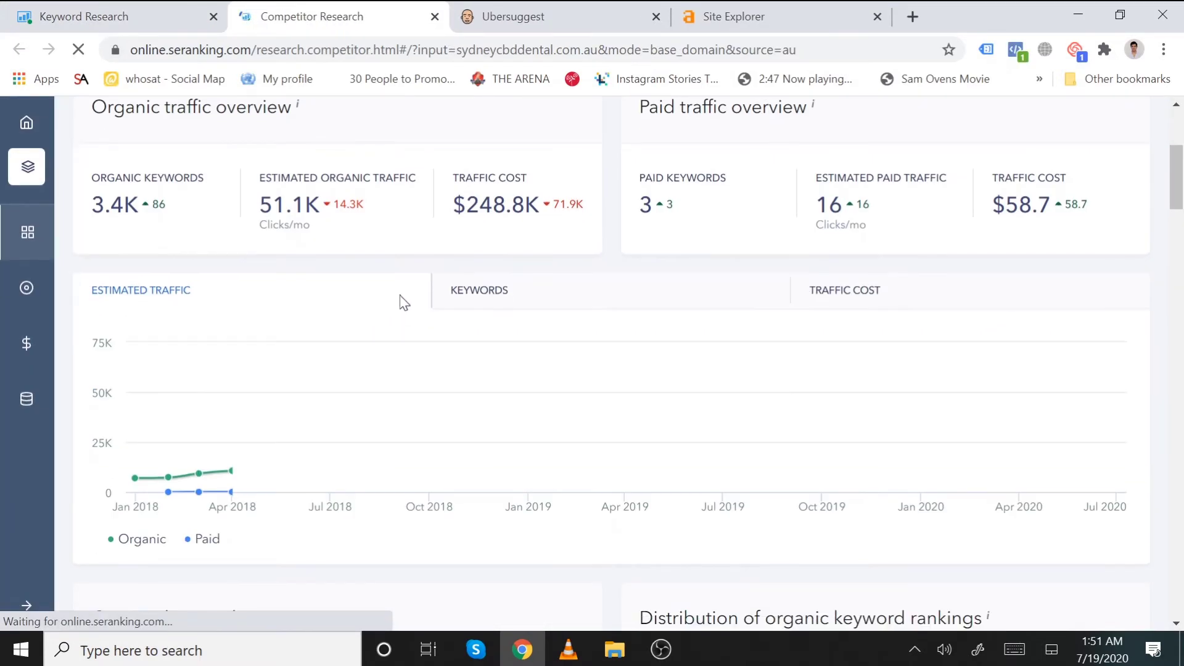
pyautogui.scroll(-9, 442, 257)
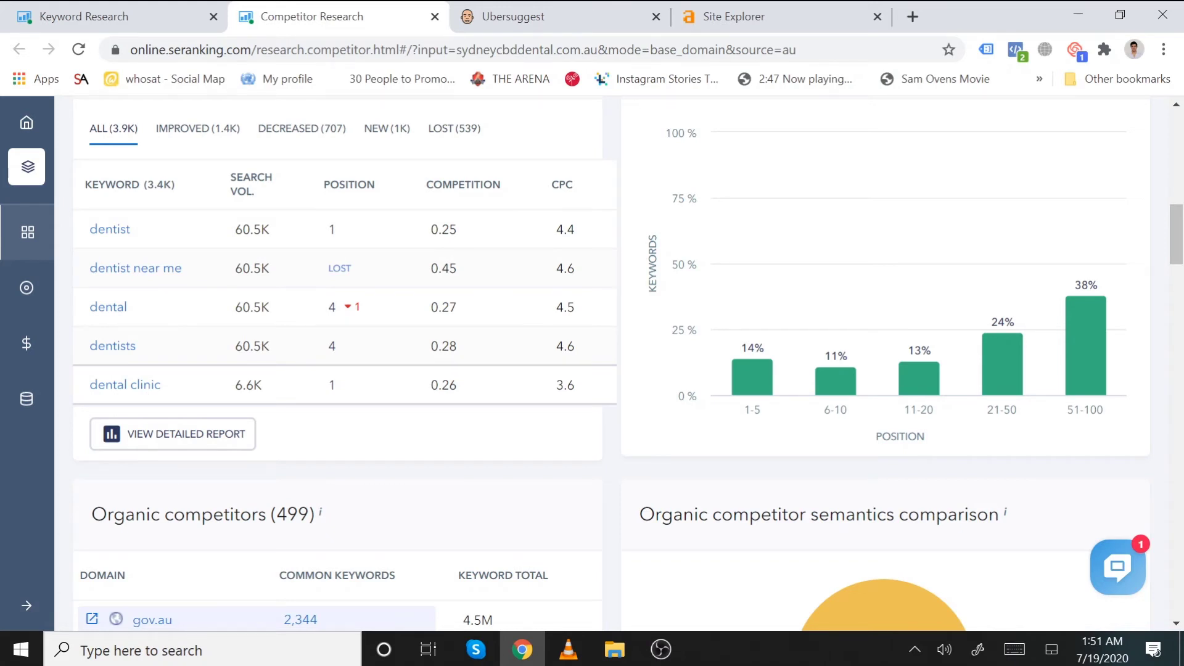
pyautogui.scroll(-9, 880, 304)
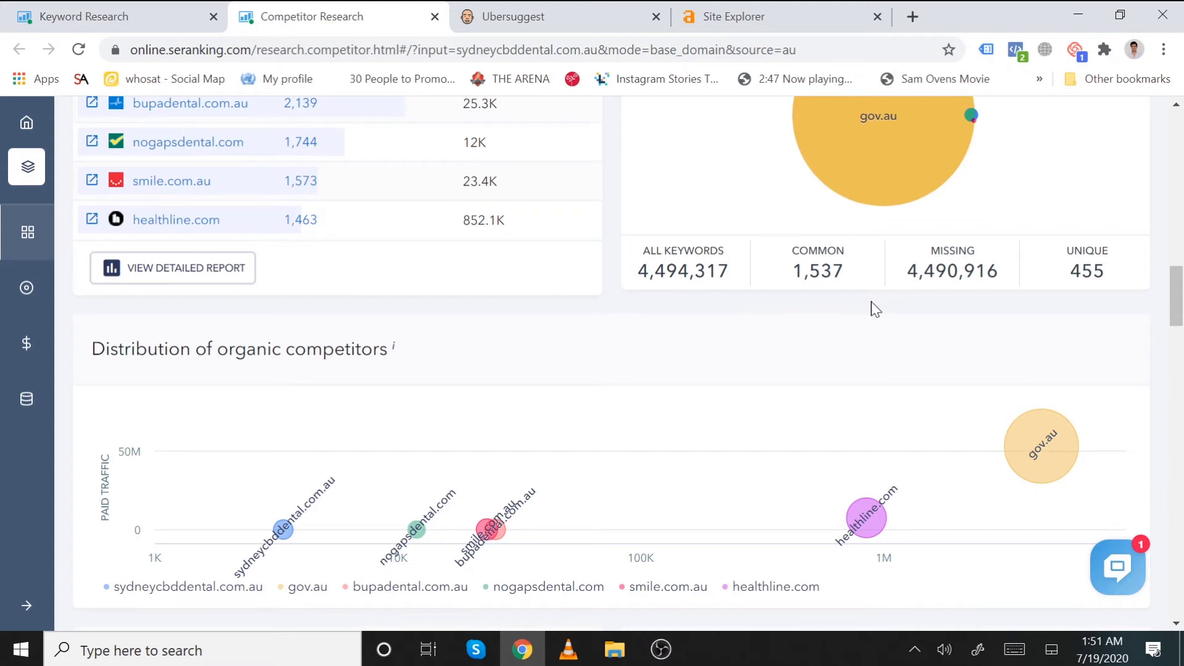
pyautogui.scroll(20, 876, 308)
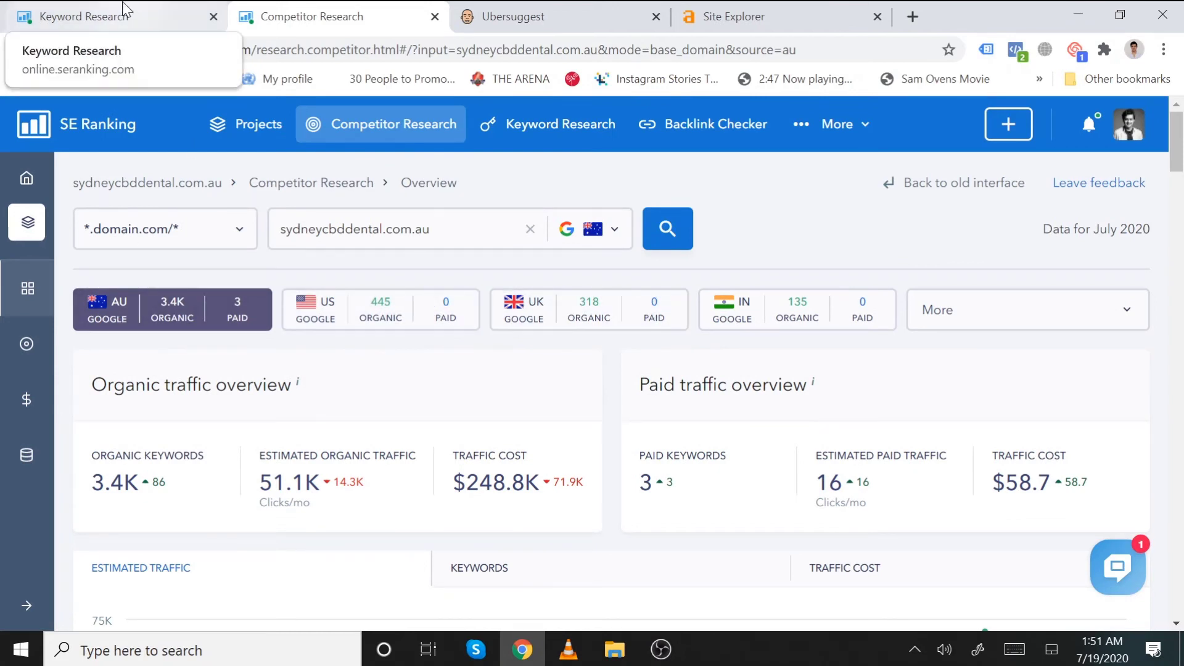
# Return to the "dentist sydney" keyword suggestions and review the difficulty, search volume and organic SERP sites.
pyautogui.click(142, 14)
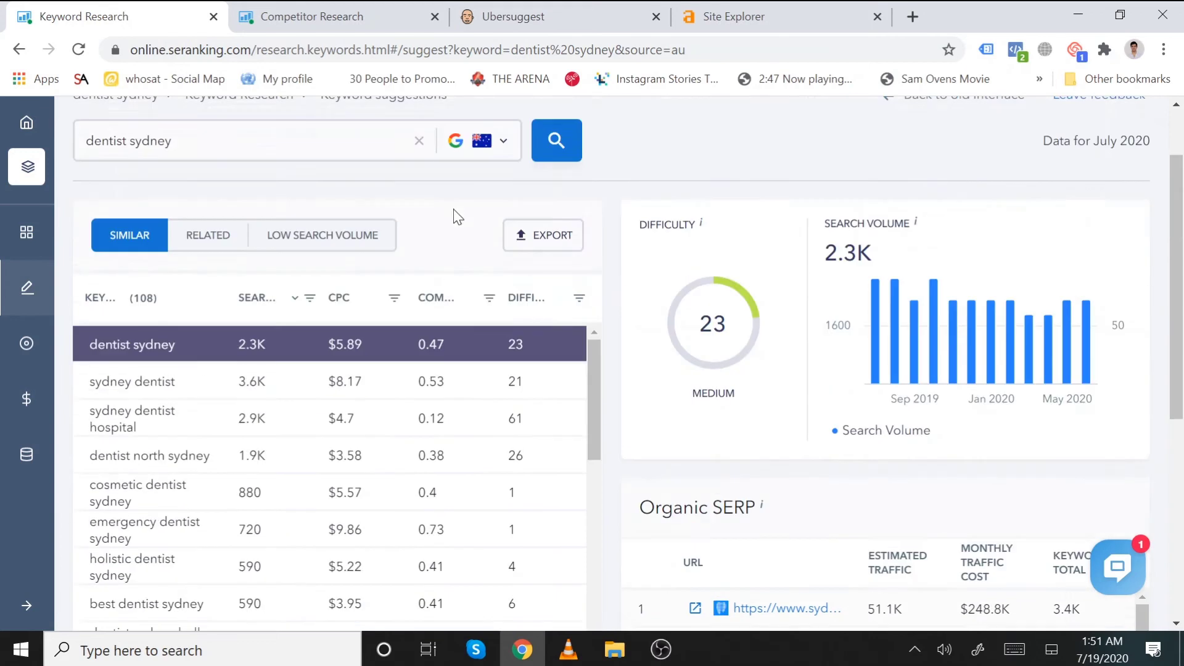
pyautogui.scroll(-3, 333, 493)
pyautogui.scroll(3, 296, 485)
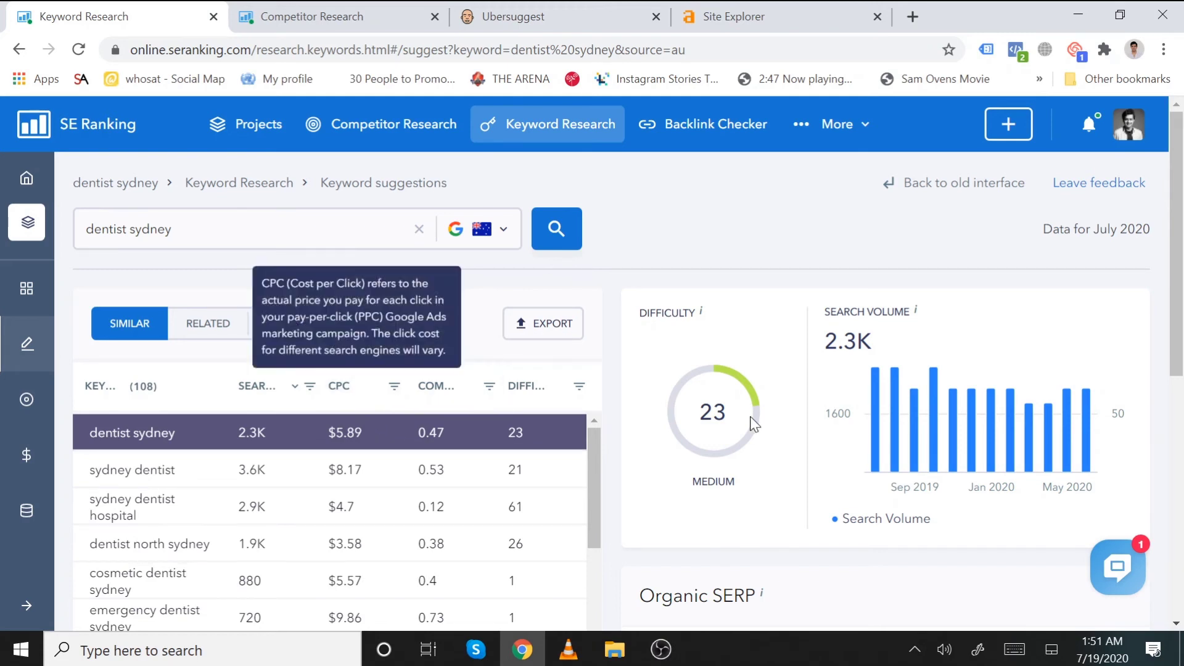
pyautogui.moveTo(939, 386)
pyautogui.scroll(-4, 938, 386)
pyautogui.scroll(-3, 894, 506)
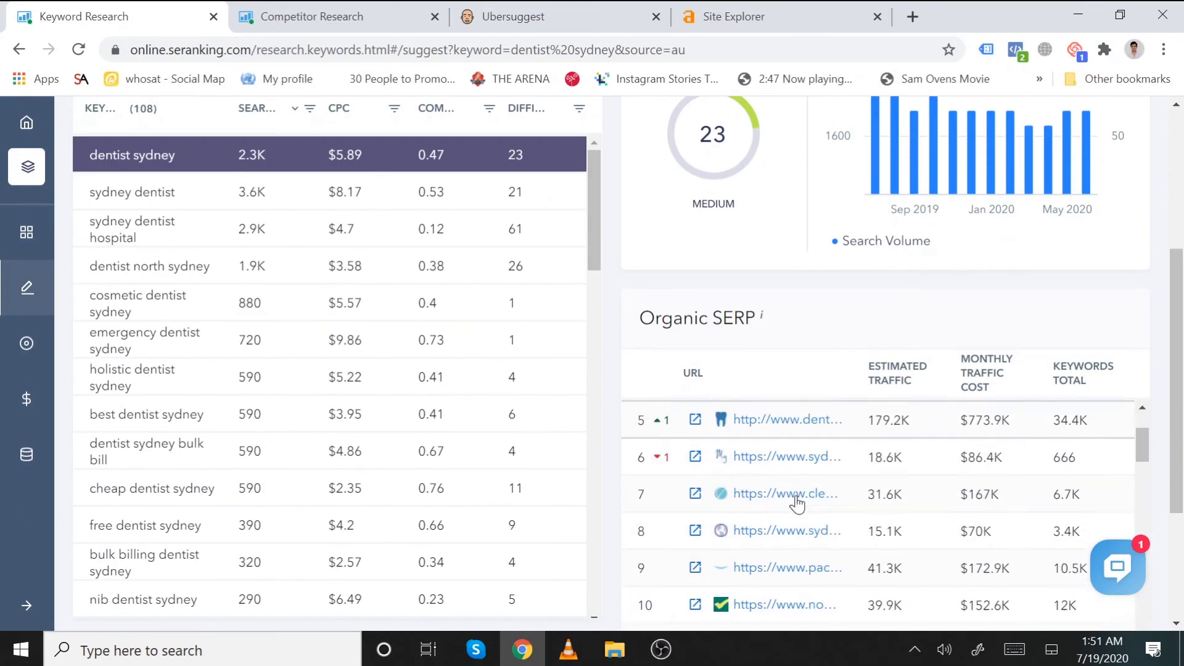
# Switch to Ubersuggest, open the keyword overview for "dentist" in English / Australia, and look through to its content ideas.
pyautogui.click(524, 17)
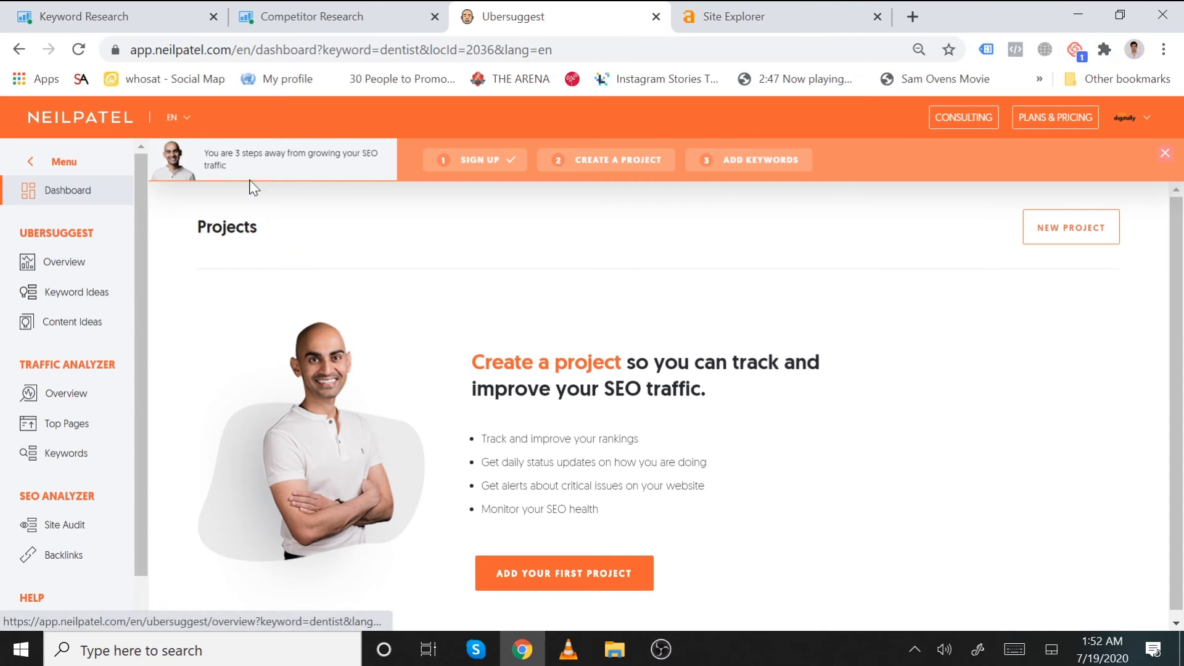
pyautogui.click(800, 9)
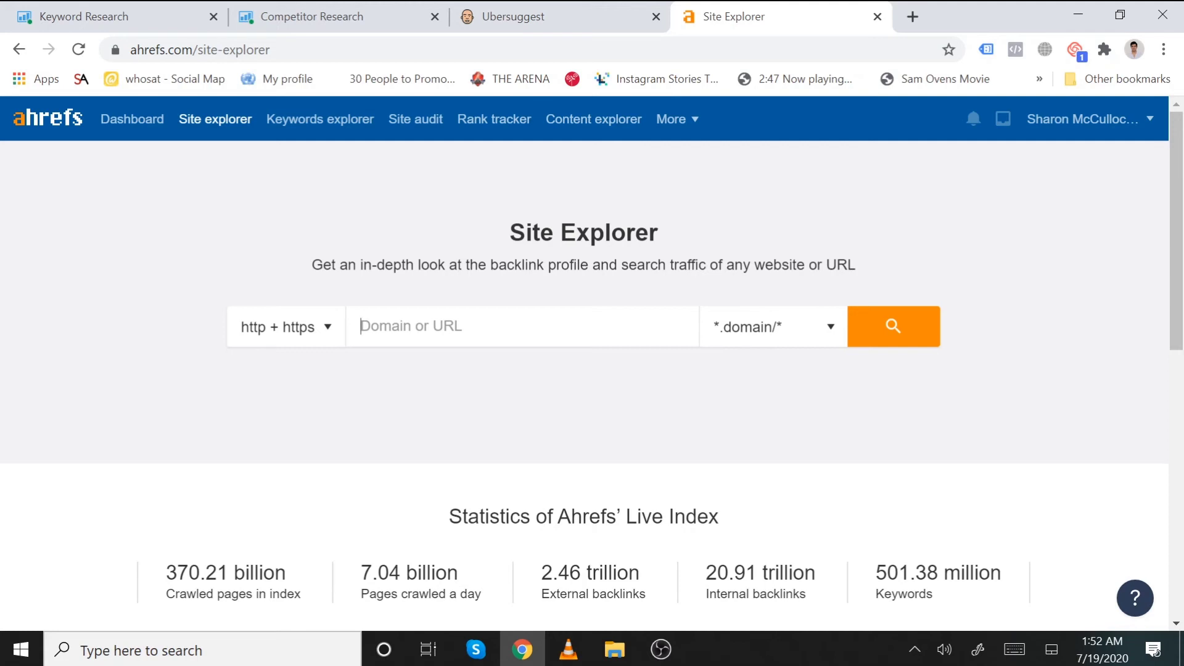
pyautogui.click(497, 9)
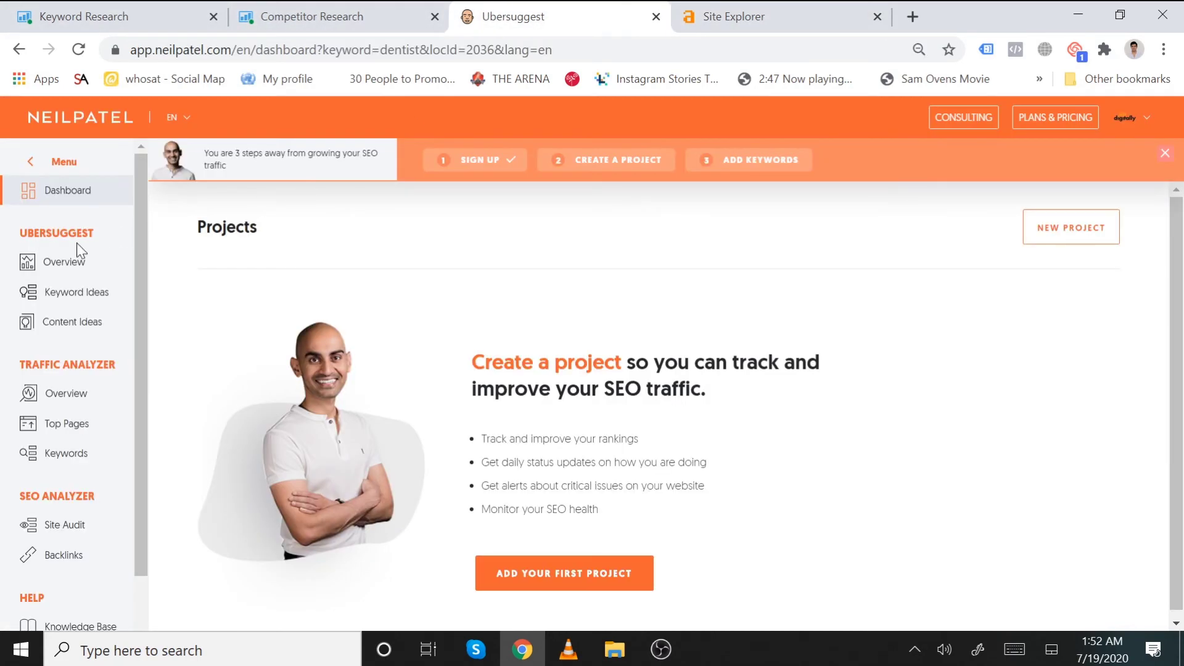
pyautogui.click(43, 261)
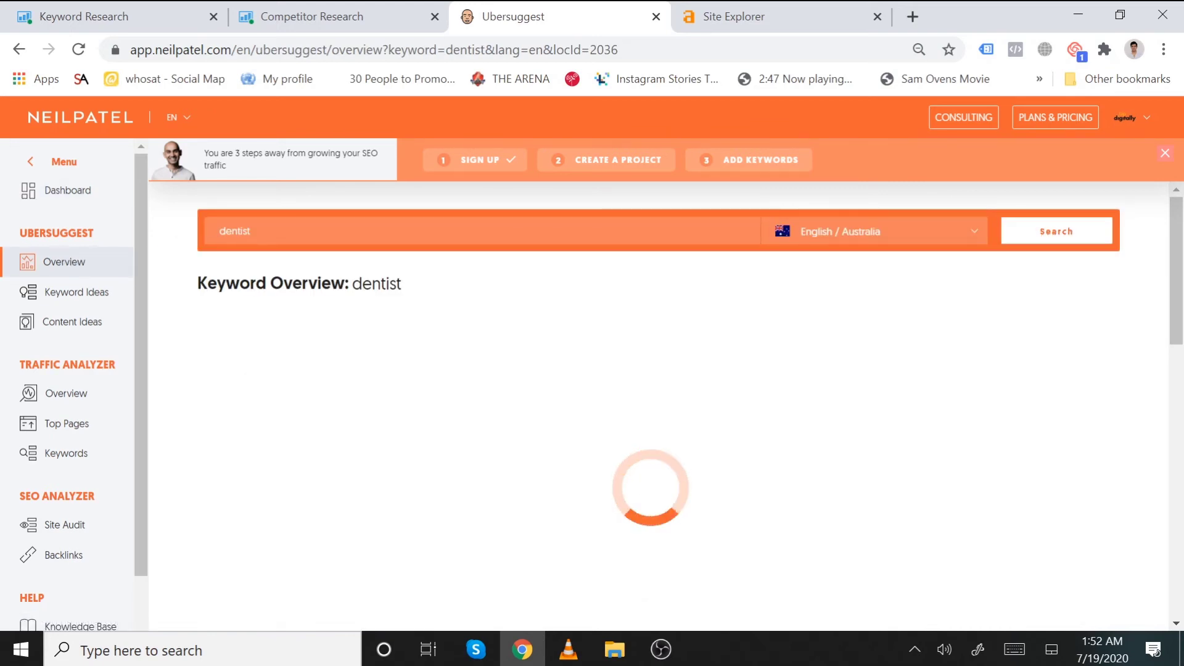
pyautogui.click(906, 244)
pyautogui.click(907, 244)
pyautogui.scroll(-5, 965, 438)
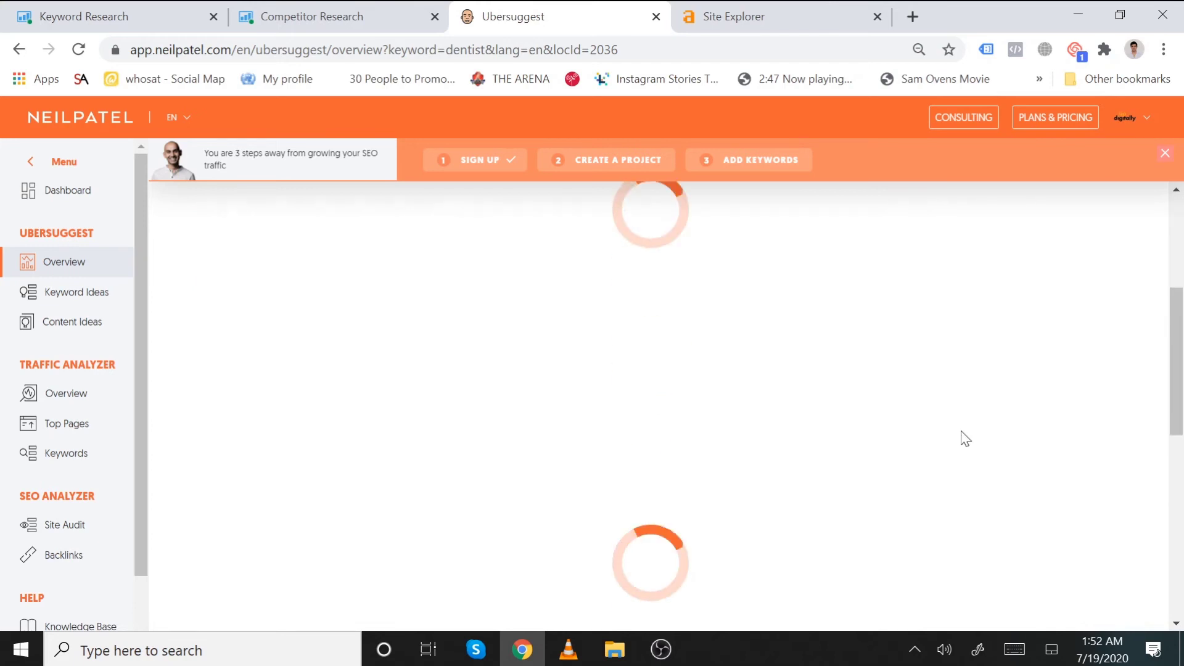
pyautogui.scroll(-4, 966, 438)
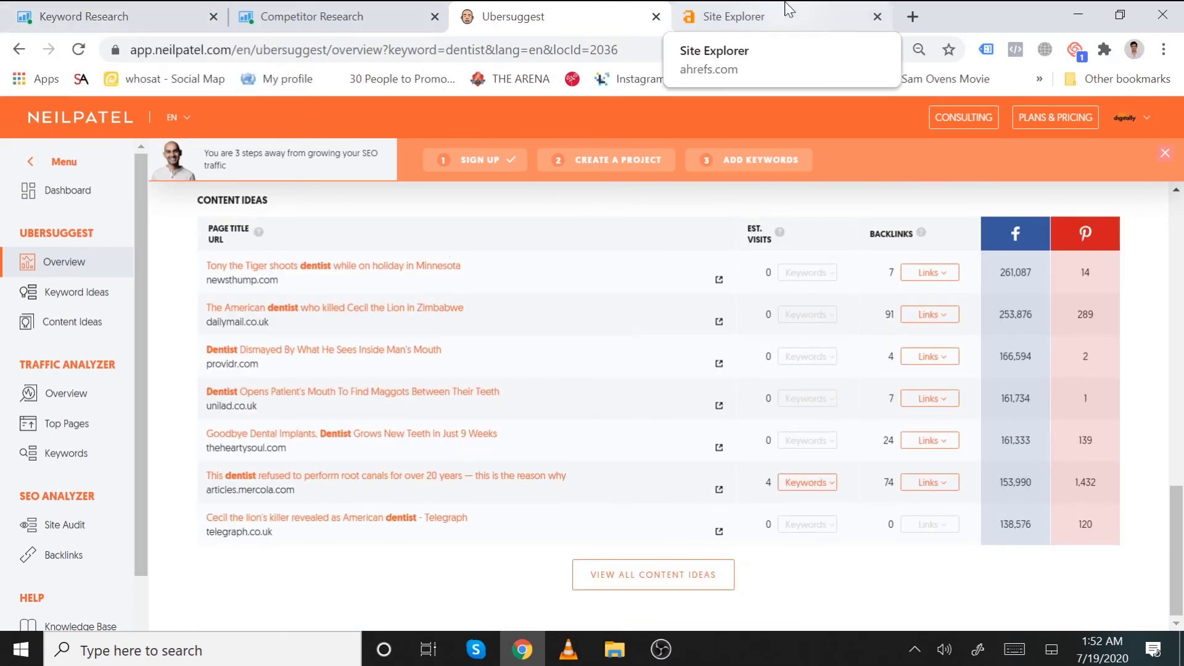
# Switch to Ahrefs and run a Keywords Explorer search for "Dentist" on Google in Australia.
pyautogui.click(764, 17)
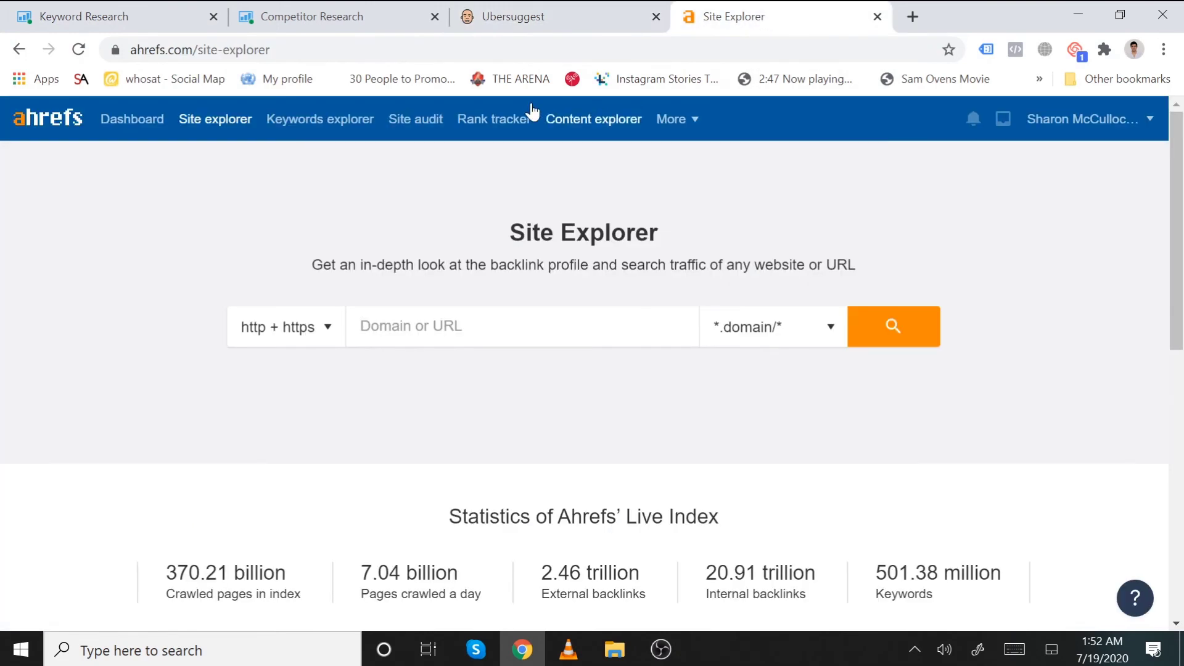
pyautogui.click(353, 121)
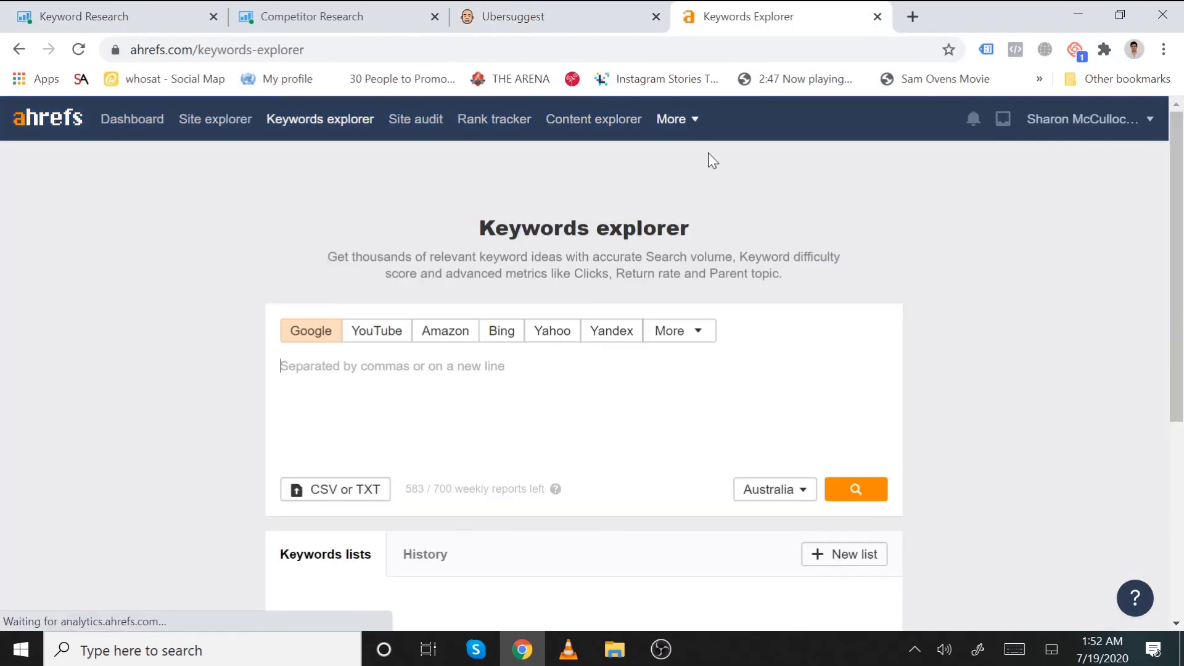
pyautogui.write('Dentist')
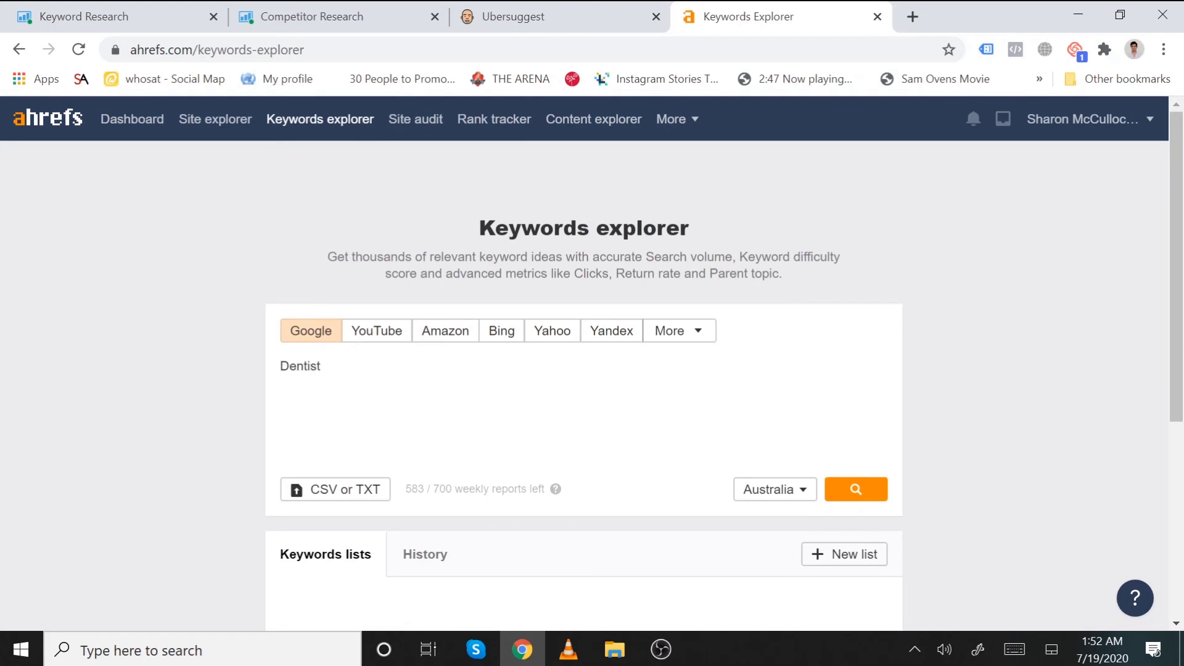
pyautogui.press('Return')
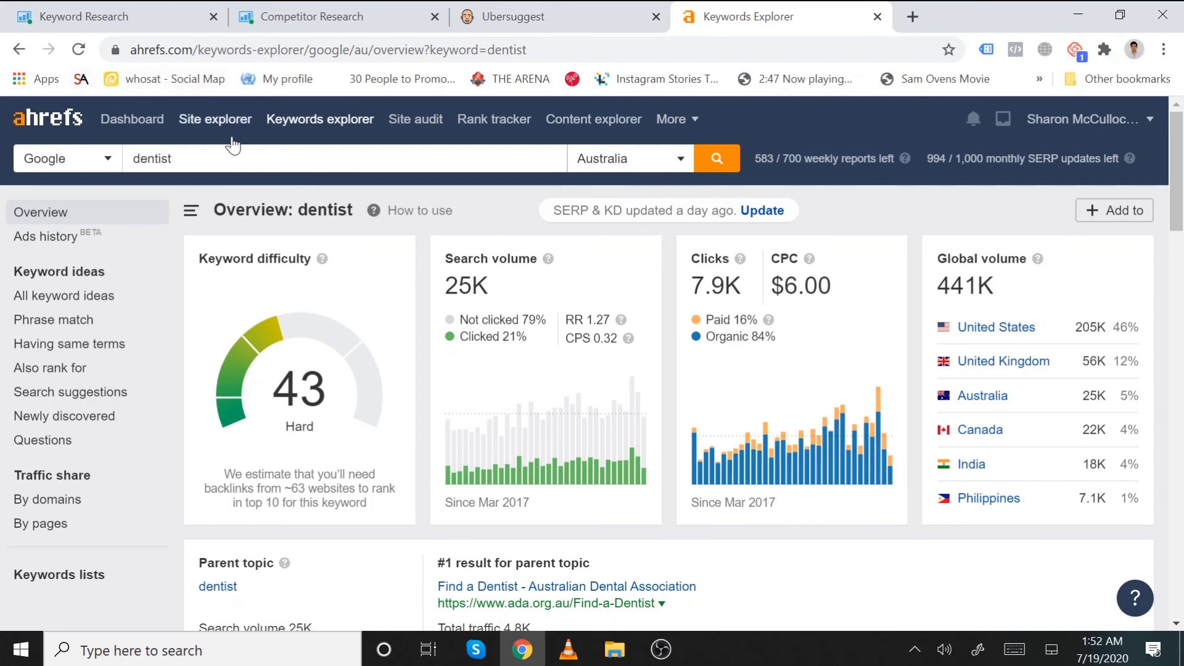
# Examine the "dentist" keyword ideas by search volume, highlighting the "dentist near me" volume and the "dentist" entry under same terms.
pyautogui.scroll(-6, 318, 383)
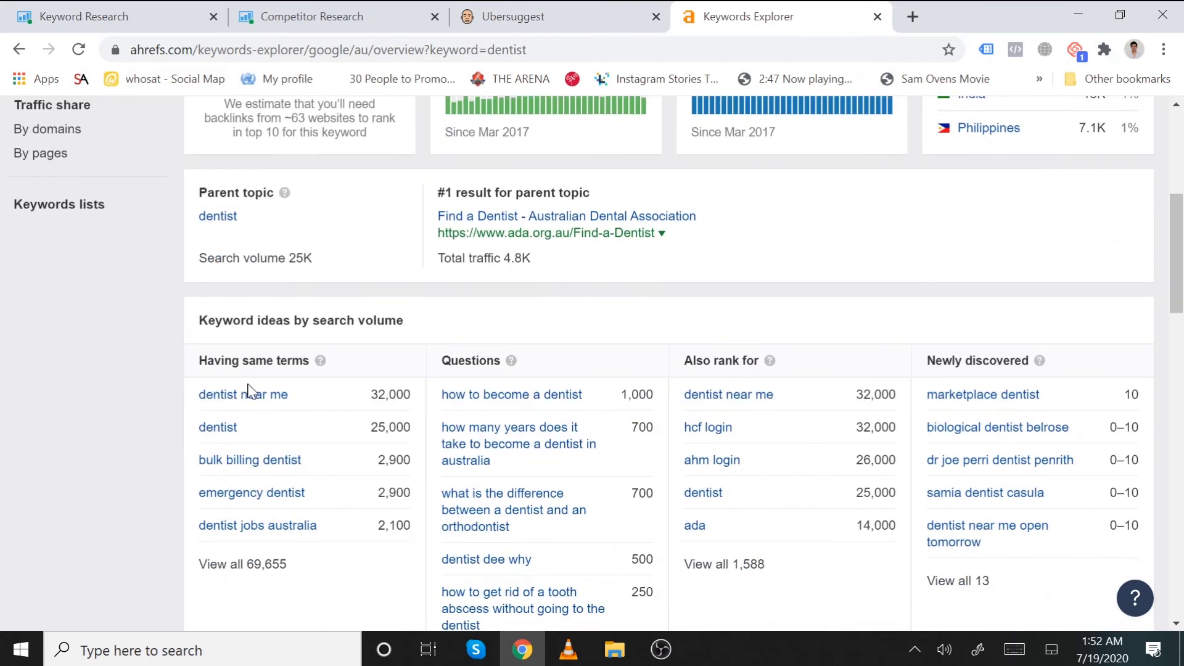
pyautogui.moveTo(369, 395); pyautogui.dragTo(408, 395)
pyautogui.moveTo(189, 426); pyautogui.dragTo(257, 426)
pyautogui.click(282, 431)
# Switch back to SE Ranking and review the "dentist sydney" keyword suggestions from the beginning of the page.
pyautogui.click(139, 16)
pyautogui.scroll(3, 217, 317)
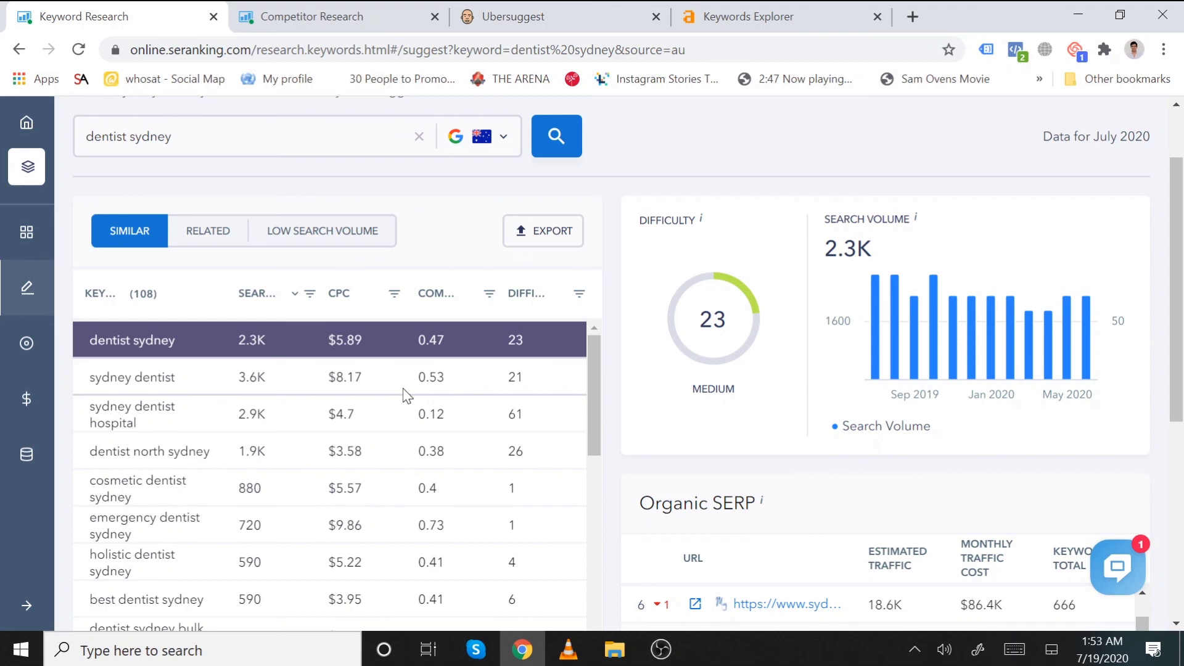
pyautogui.scroll(2, 509, 287)
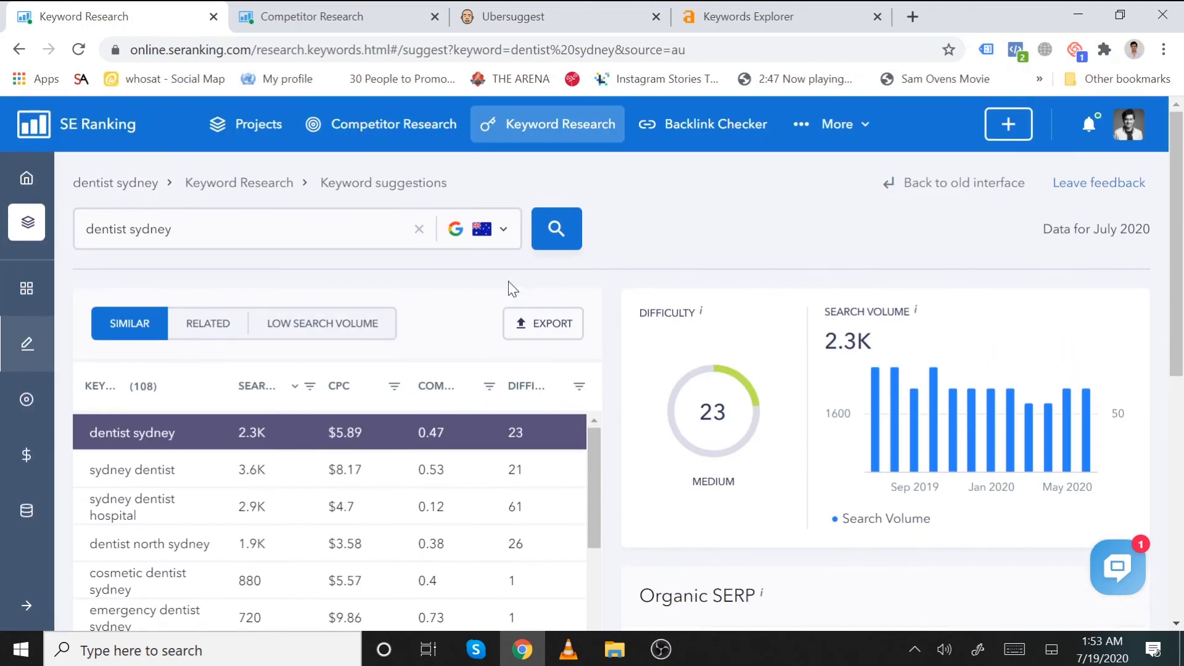